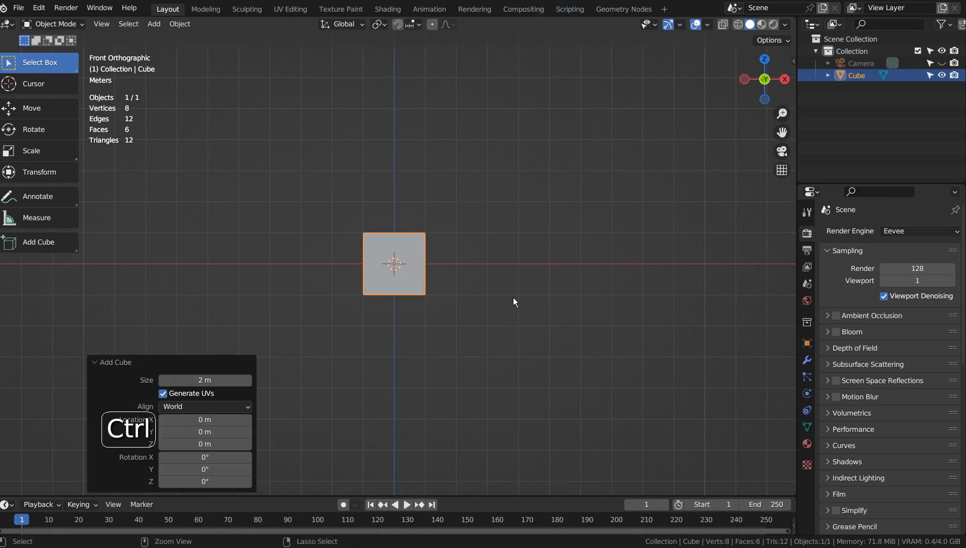
Step: Add a level-3 subdivision surface to the cube and cut two evenly spaced horizontal edge loops around it
key("ctrl+3")
key("Tab")
key("ctrl+r")
left_click(436, 266)
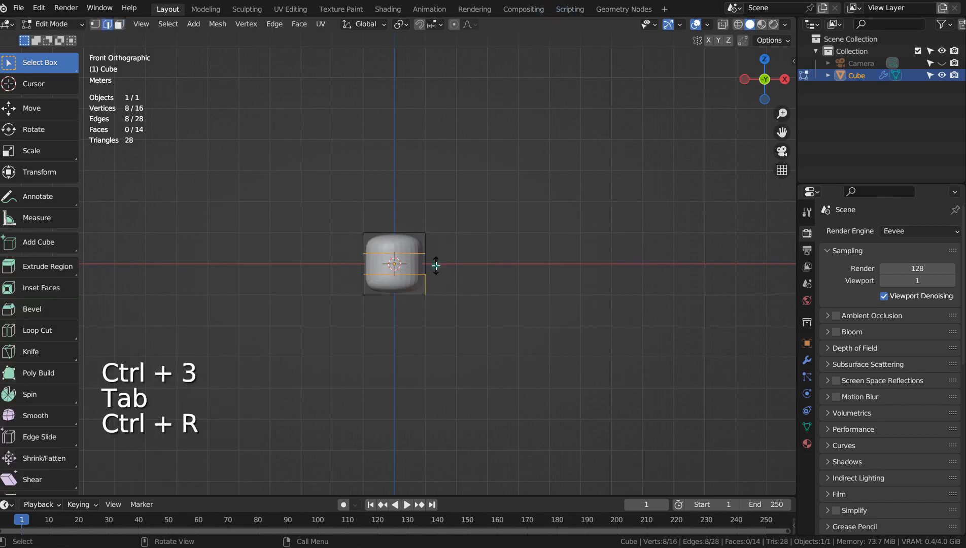
right_click(435, 266)
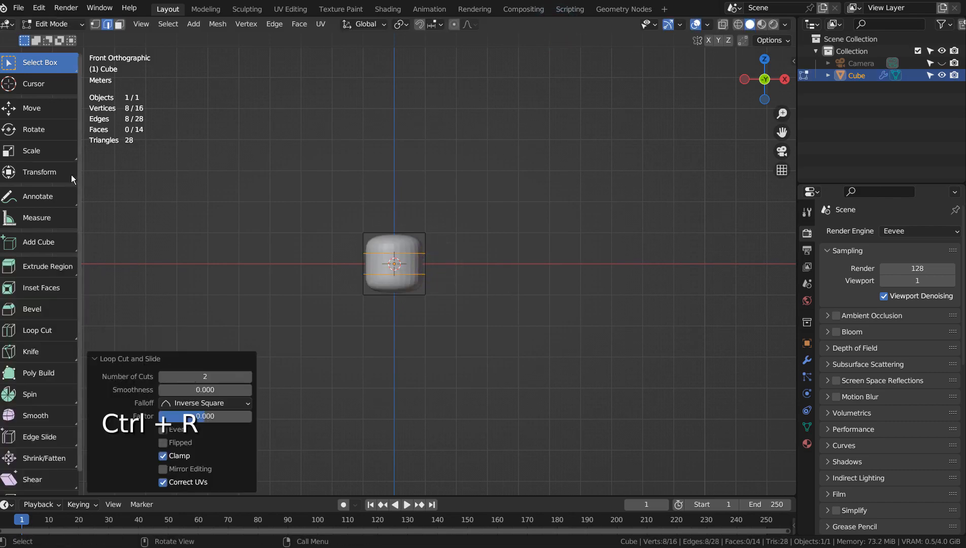
Step: Scale the two horizontal loops apart along Z toward the cube's upper and lower faces to tighten its edges
left_click(31, 150)
left_click_drag(394, 215, 401, 124)
key("Tab")
Step: Flatten the whole cube by scaling it to 0.204 along Z
key("s")
key("z")
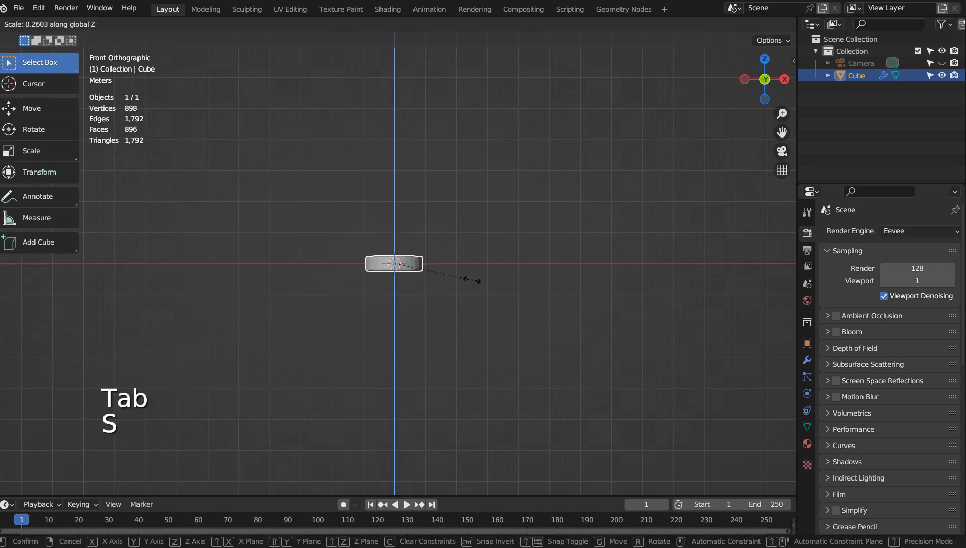
left_click(456, 277)
Step: In the right-side view, stretch the flattened cube to about twice its length along Y
key("KP_3")
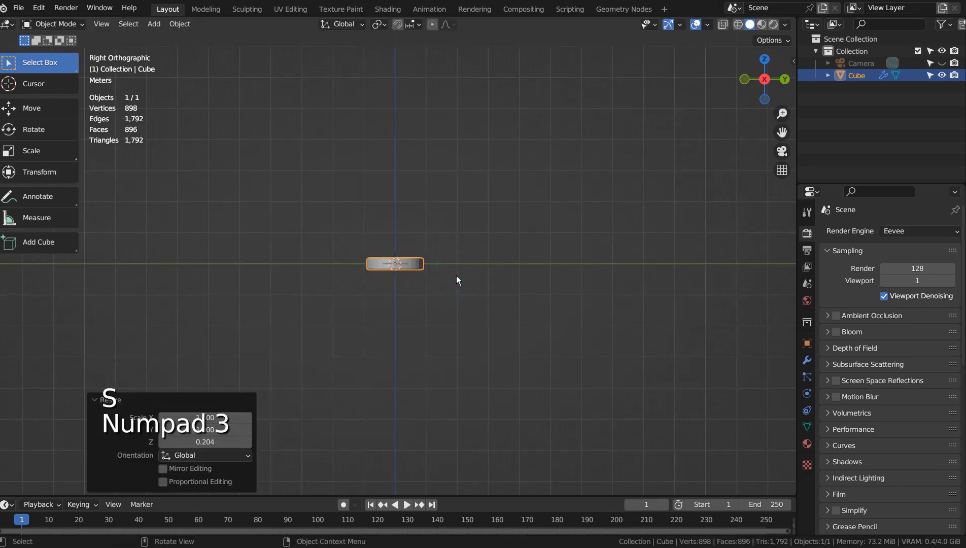
key("g")
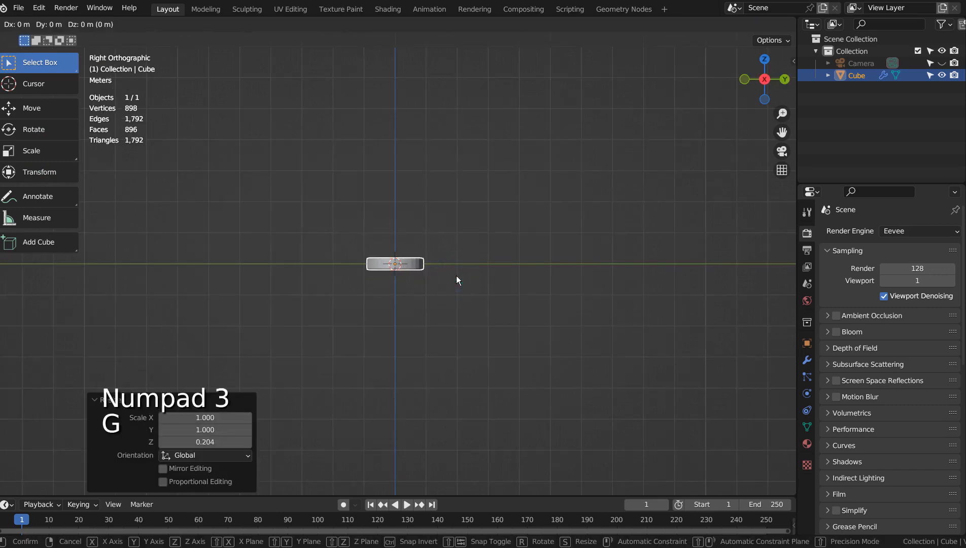
key("y")
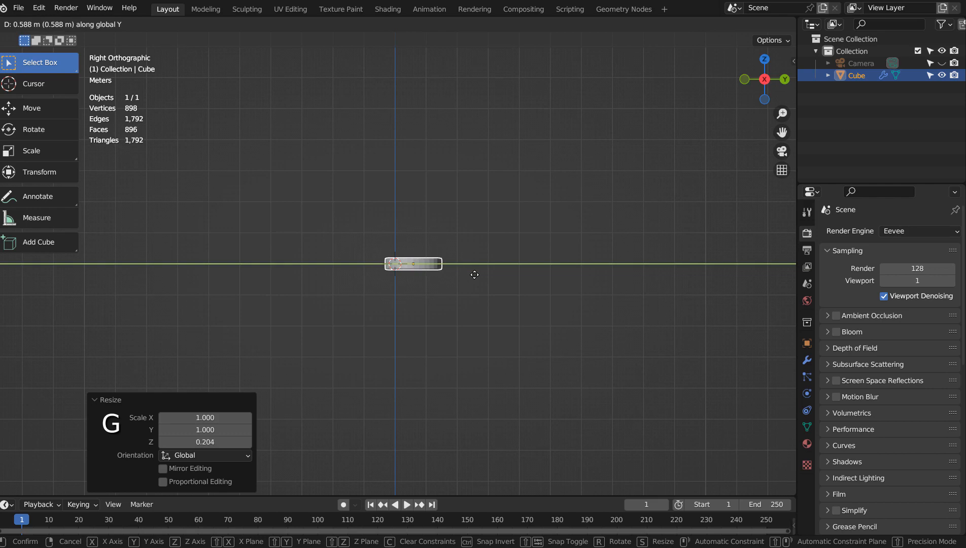
key("s")
key("y")
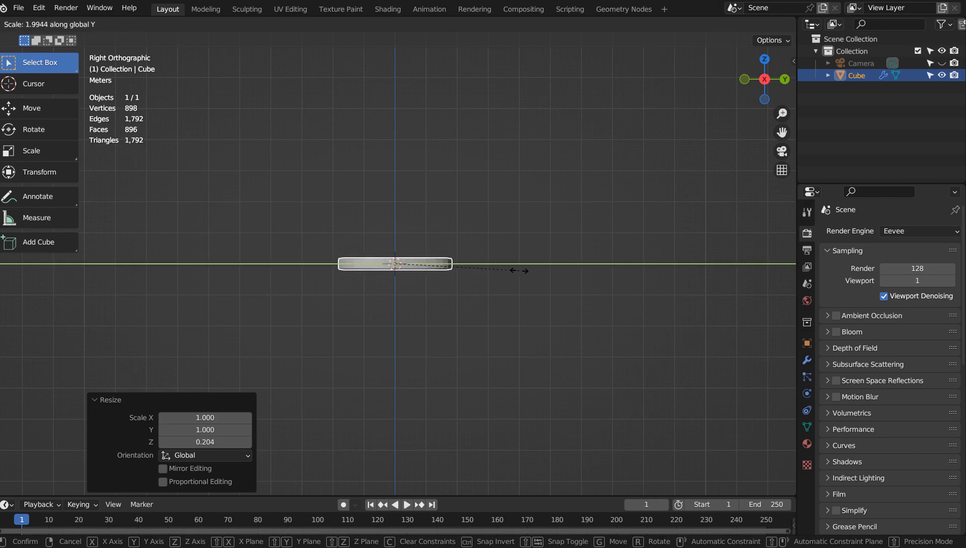
left_click(518, 271)
Step: Cut two edge loops across the slab's length and scale them apart along Y toward its short ends
left_click_drag(481, 274, 525, 348)
key("Tab")
key("ctrl+r")
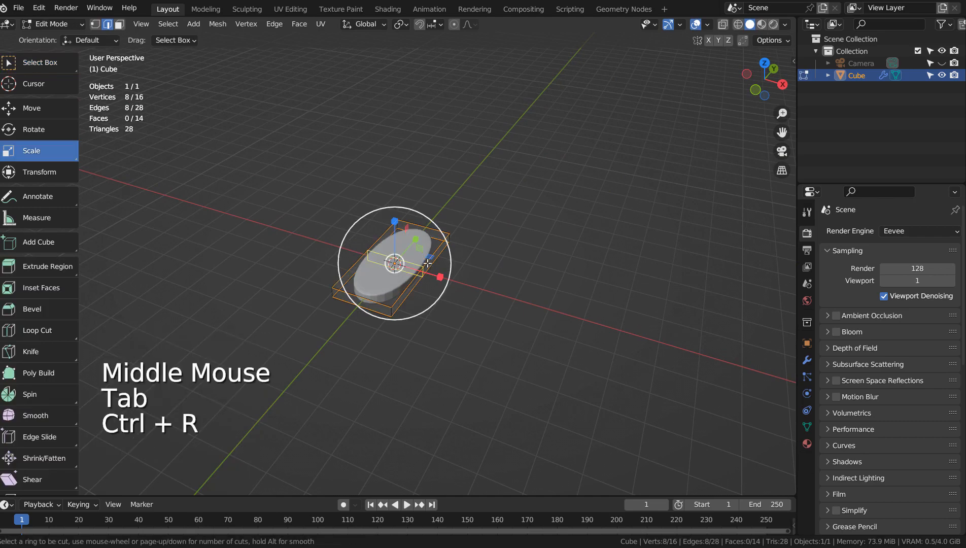
scroll(428, 263, "up", 1)
left_click(428, 264)
right_click(427, 263)
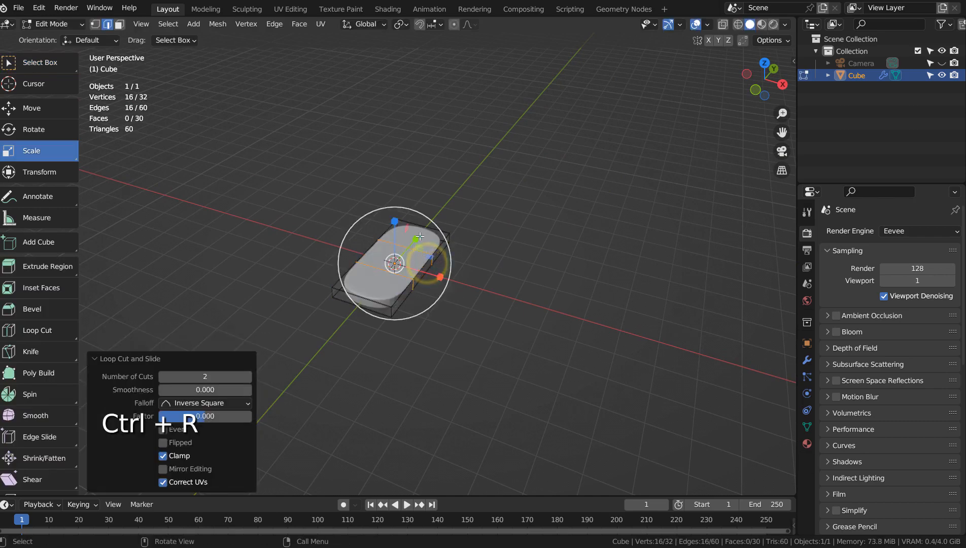
left_click_drag(420, 236, 485, 208)
key("Tab")
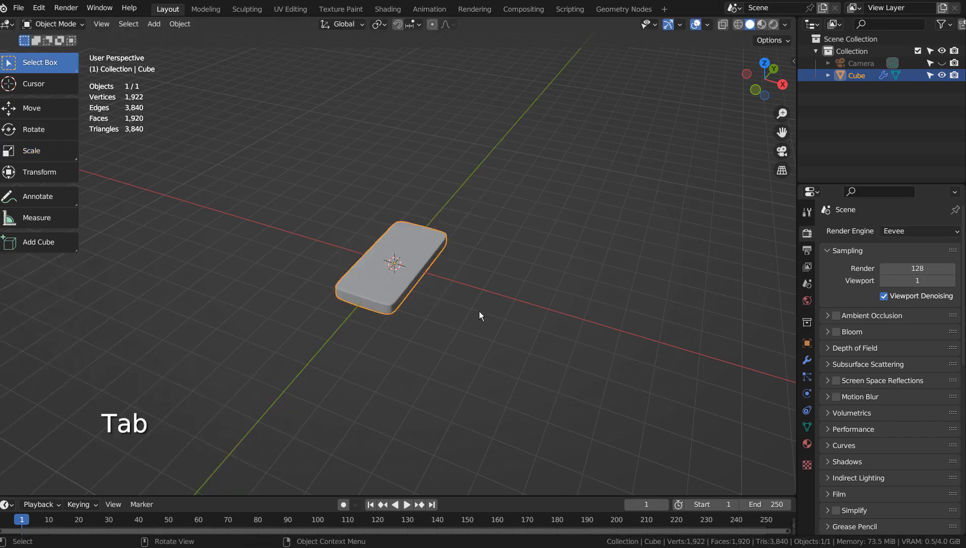
Step: Shade the slab smooth and thicken it by a factor of about 1.75 along Z
left_click_drag(465, 354, 424, 328)
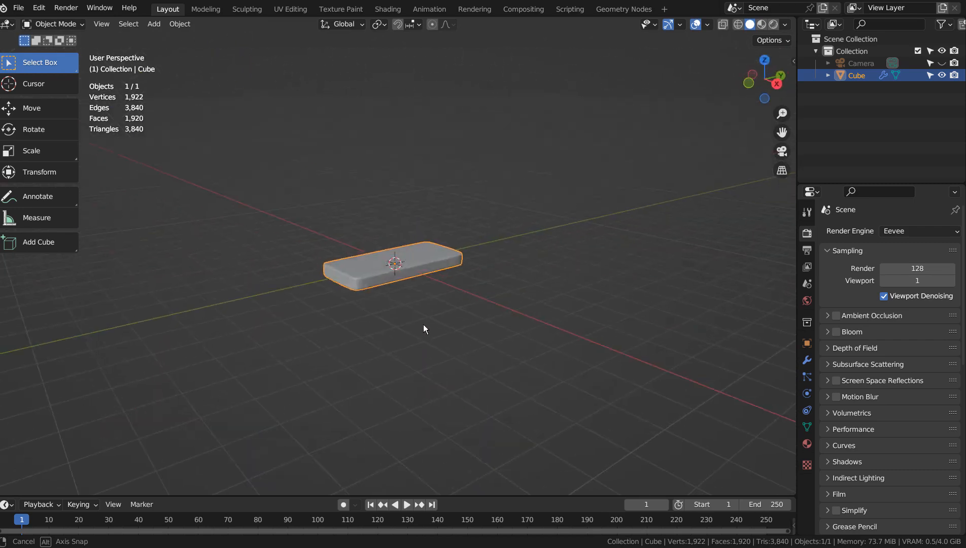
right_click(375, 274)
left_click(375, 271)
scroll(374, 269, "up", 3)
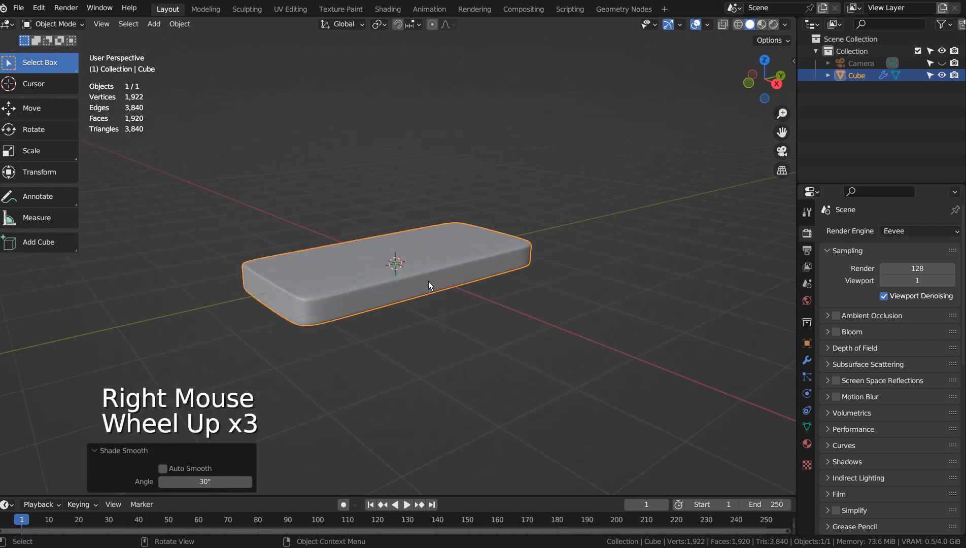
key("s")
key("z")
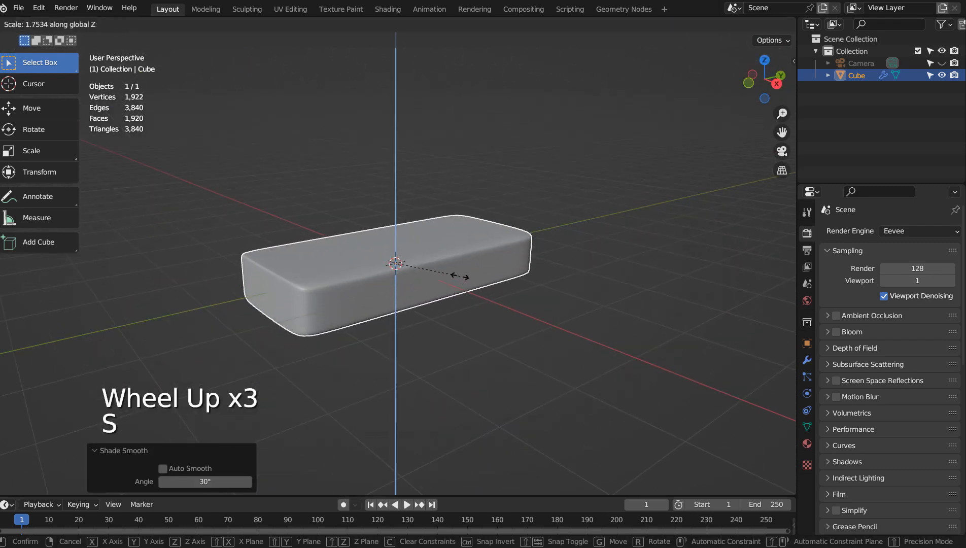
left_click(460, 279)
Step: Add a plane at the origin in front view and scale it up as a ground surface around the slab
left_click_drag(459, 276, 511, 209)
key("shift+a")
left_click(556, 110)
key("KP_1")
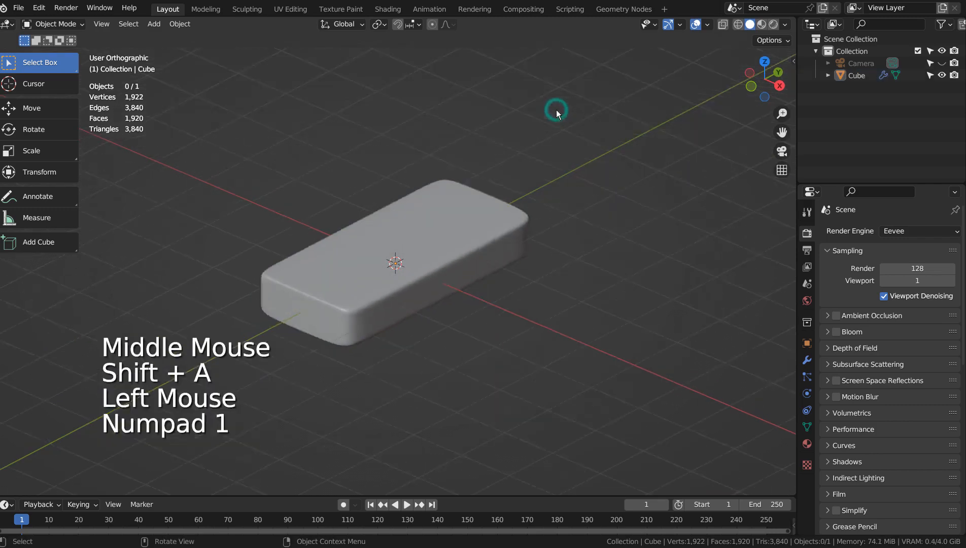
key("shift+a")
left_click(589, 121)
key("s")
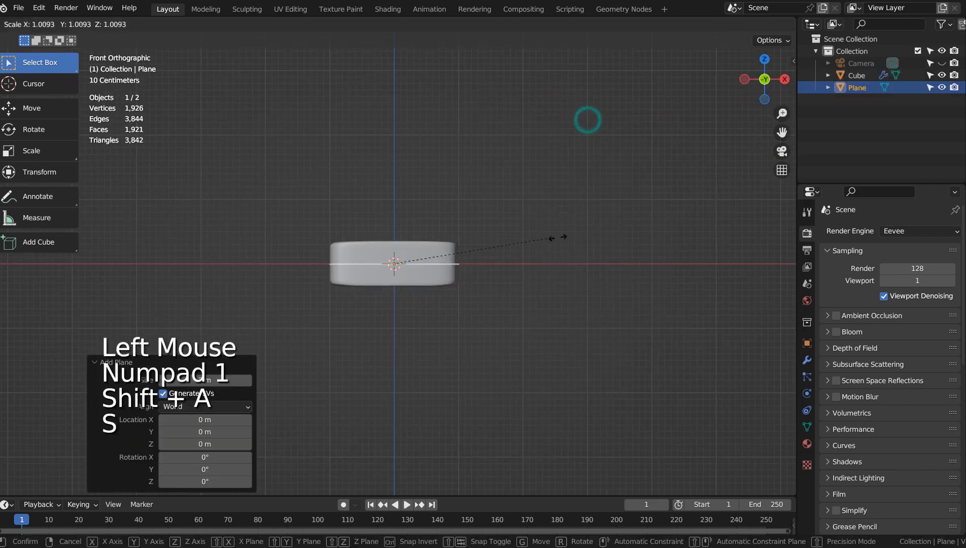
left_click(729, 246)
Step: Raise the slab about 0.354 m along Z so that it rests on the ground plane
left_click(444, 257)
key("g")
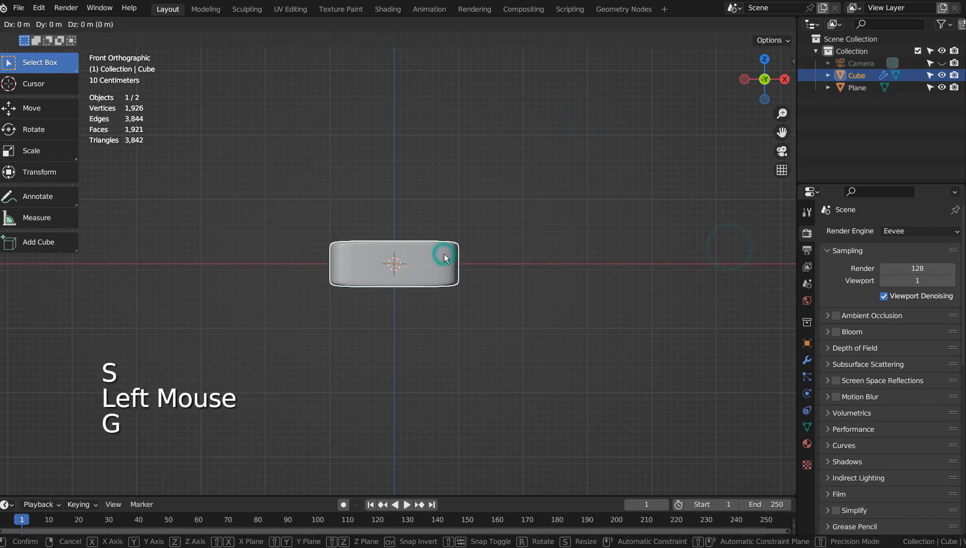
left_click(440, 231)
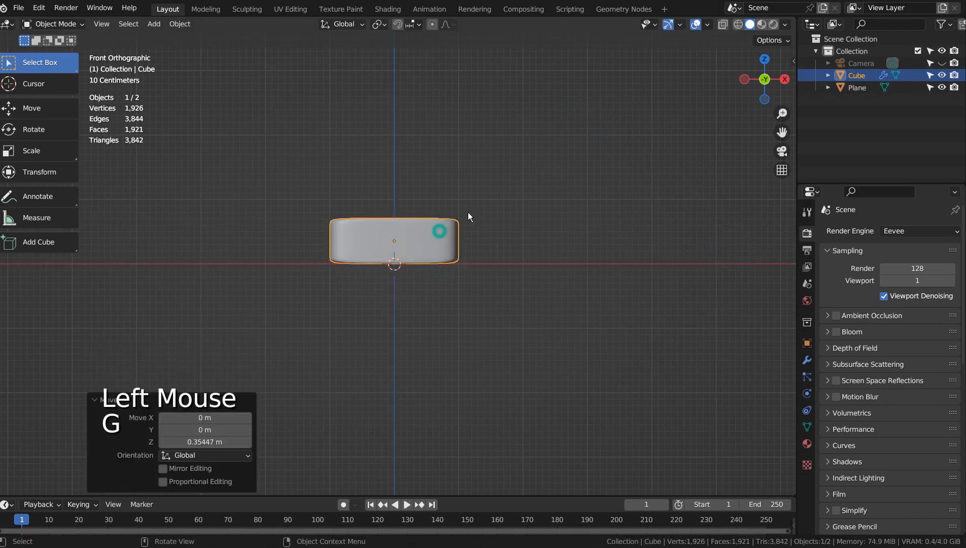
Step: Align the camera to an angled perspective view that frames the whole slab on the plane
middle_click(562, 201)
middle_click(537, 239)
middle_click(498, 274)
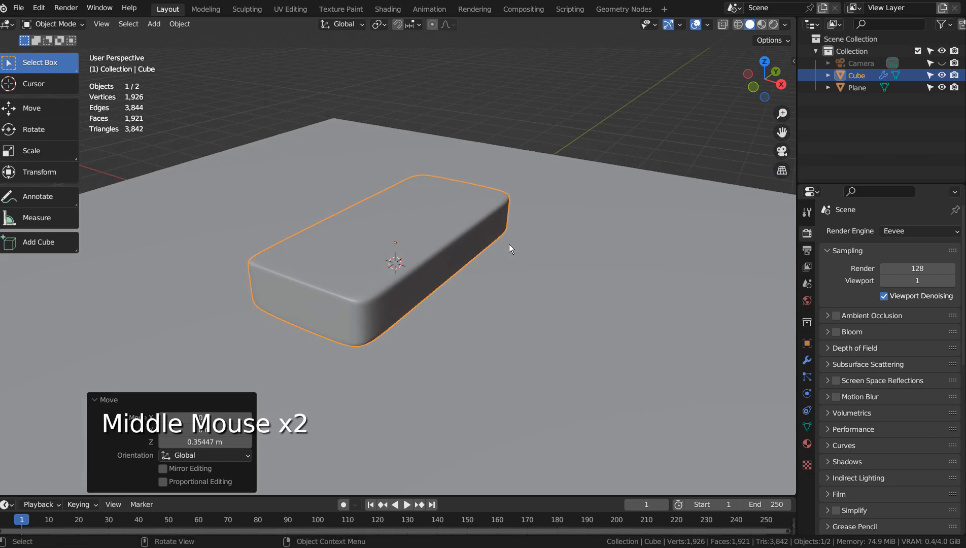
middle_click(506, 249, "shift")
middle_click(572, 343)
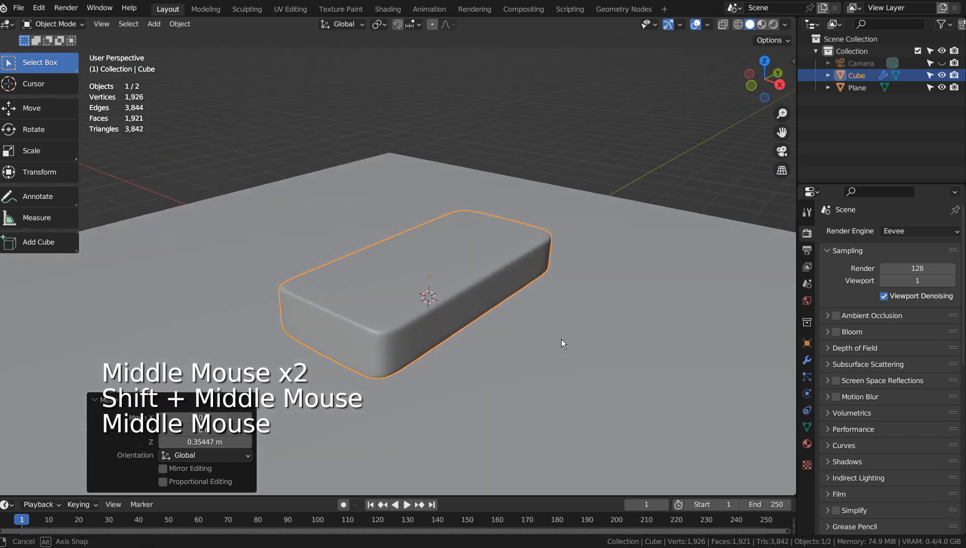
key("ctrl+alt+KP_0")
key("shift+grave")
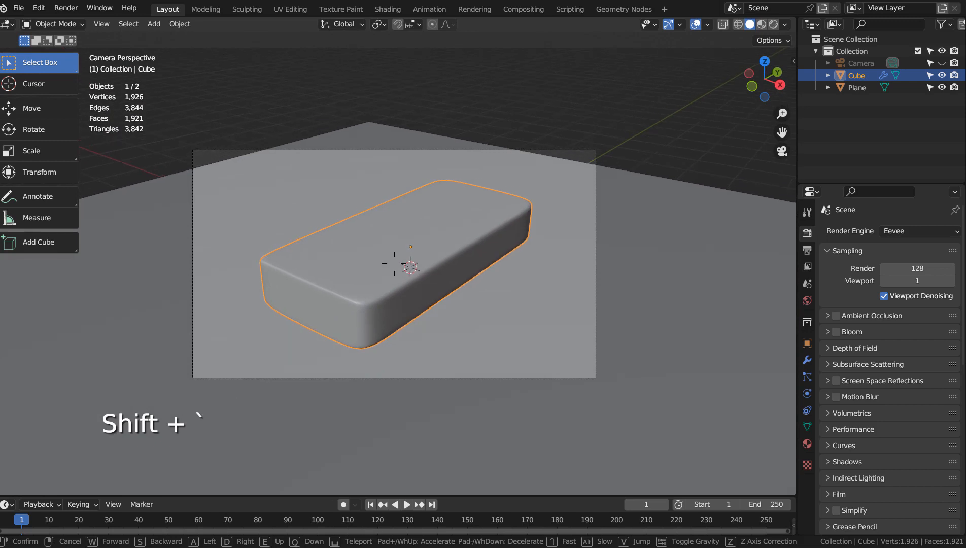
left_click(567, 211)
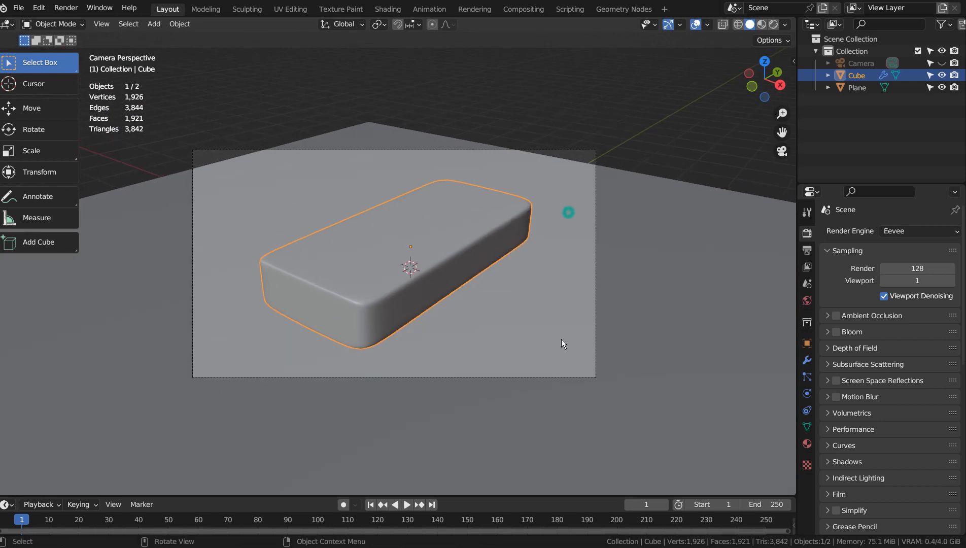
Step: Scale the ground plane by 1.762 so it fills the entire camera frame
left_click(567, 211)
key("s")
left_click(160, 215)
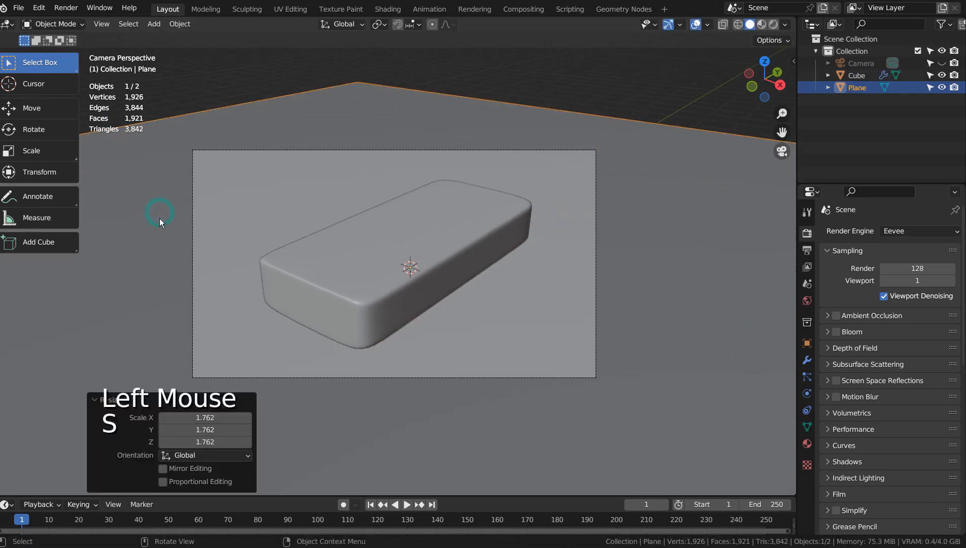
Step: Switch the render engine to Workbench and render the camera view as an image
left_click(891, 229)
left_click(901, 256)
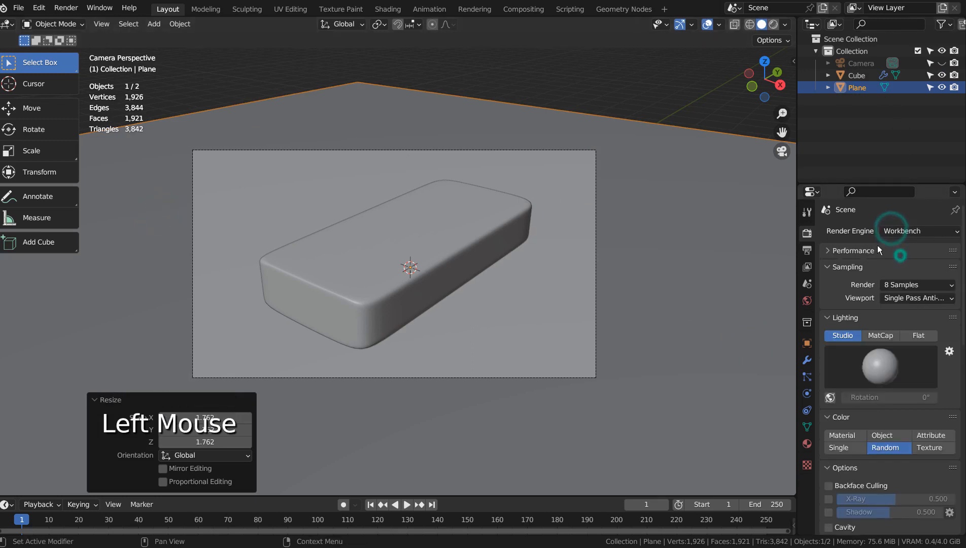
key("F12")
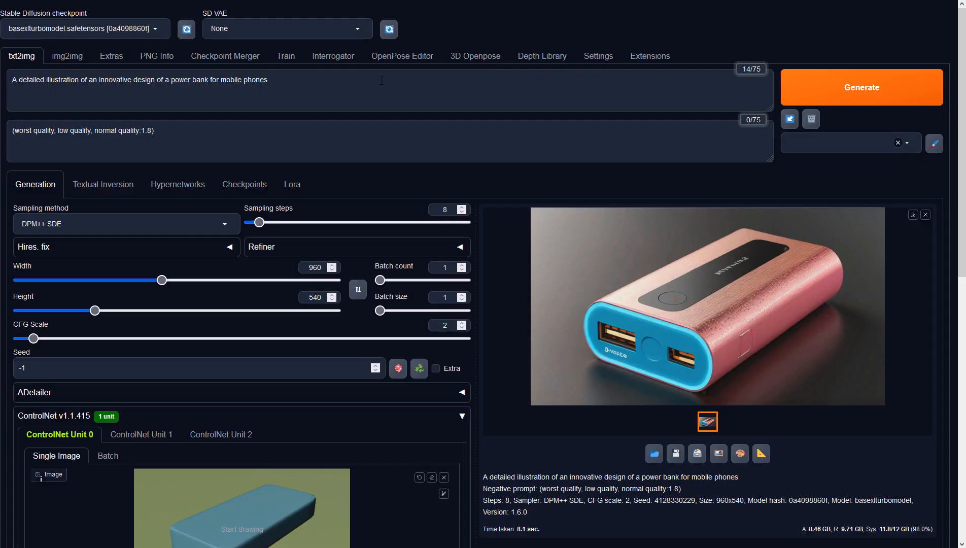
left_click(380, 91)
left_click(374, 144)
left_click(322, 267)
left_click(320, 297)
left_click(531, 471)
Step: Set ControlNet Unit 0 to Depth with preprocessor none and model sai_xl_depth_256lora, and generate the power bank image
scroll(531, 471, "down", 6)
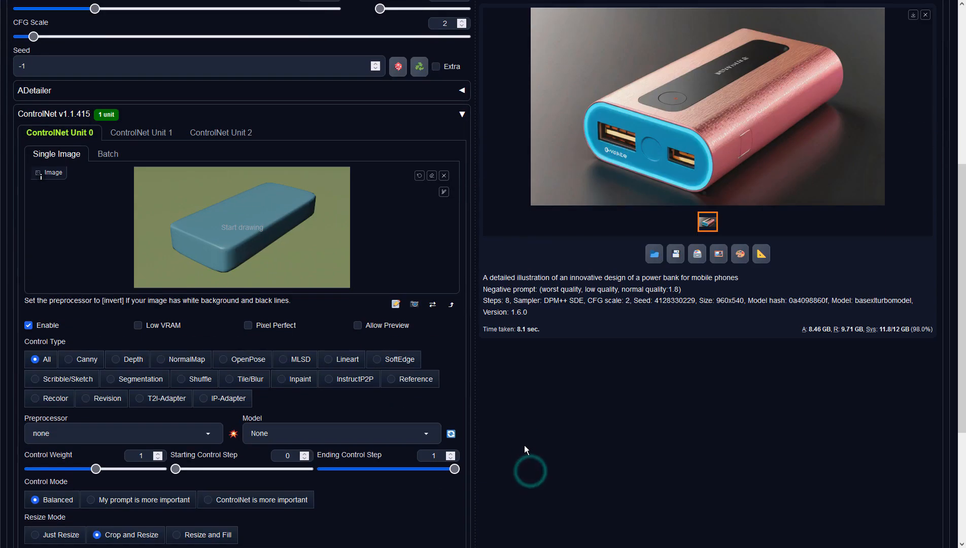
left_click(136, 359)
left_click(207, 432)
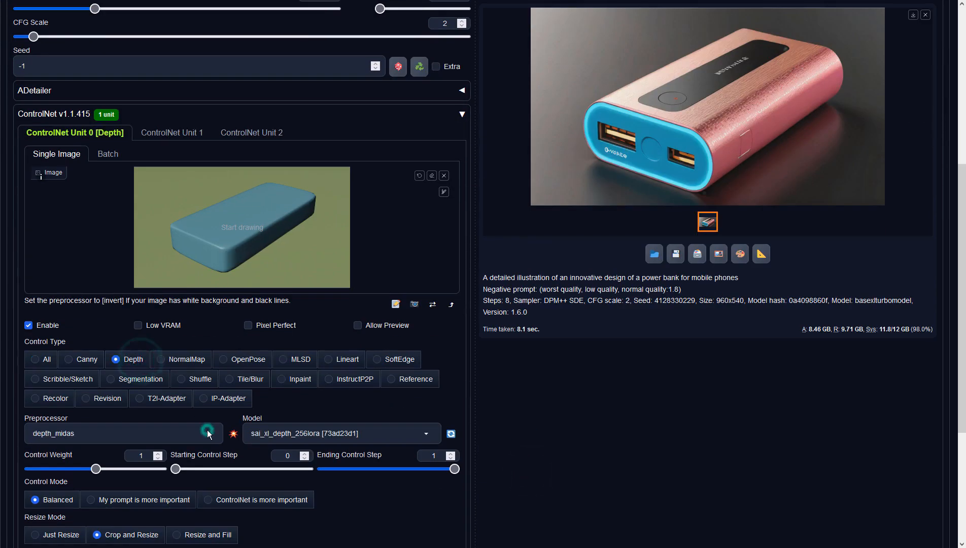
left_click(57, 371)
left_click(305, 432)
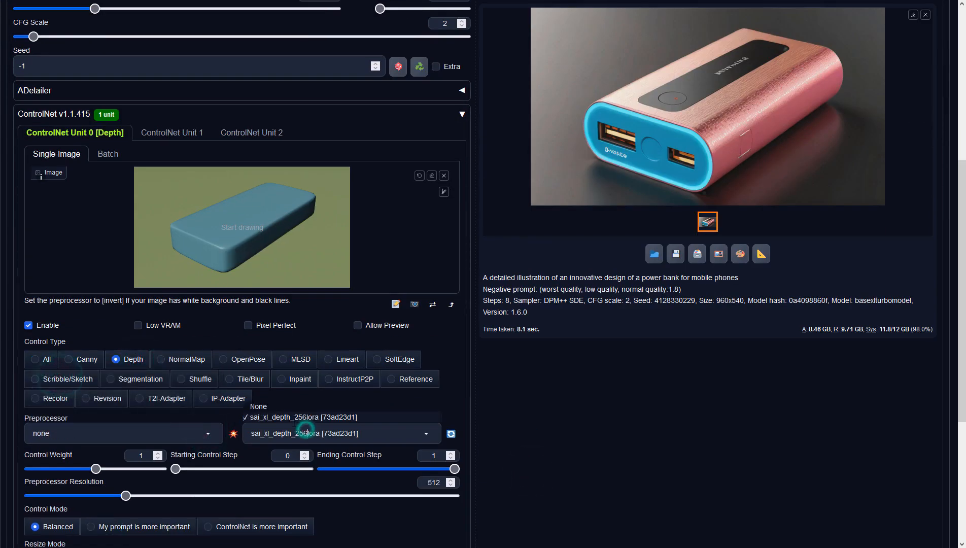
left_click(570, 283)
scroll(571, 283, "up", 6)
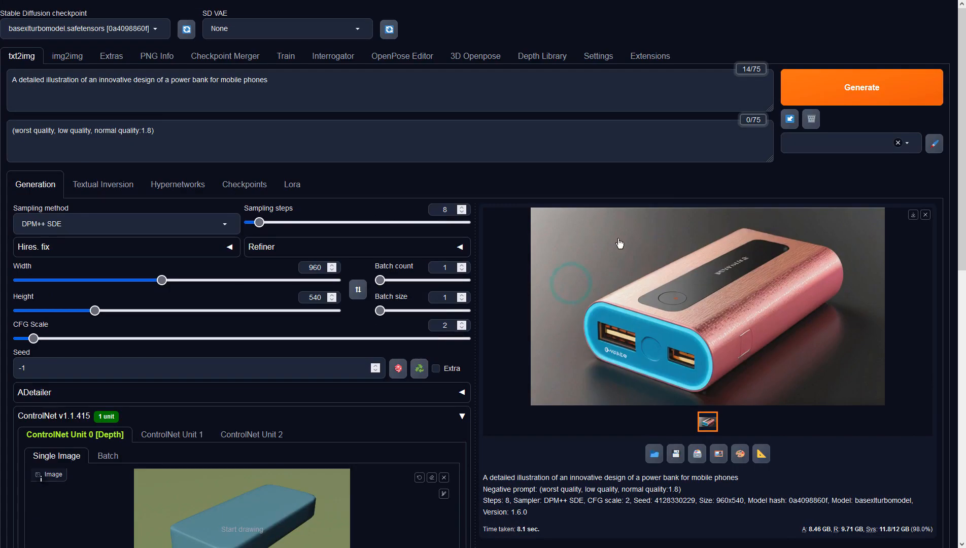
left_click(818, 93)
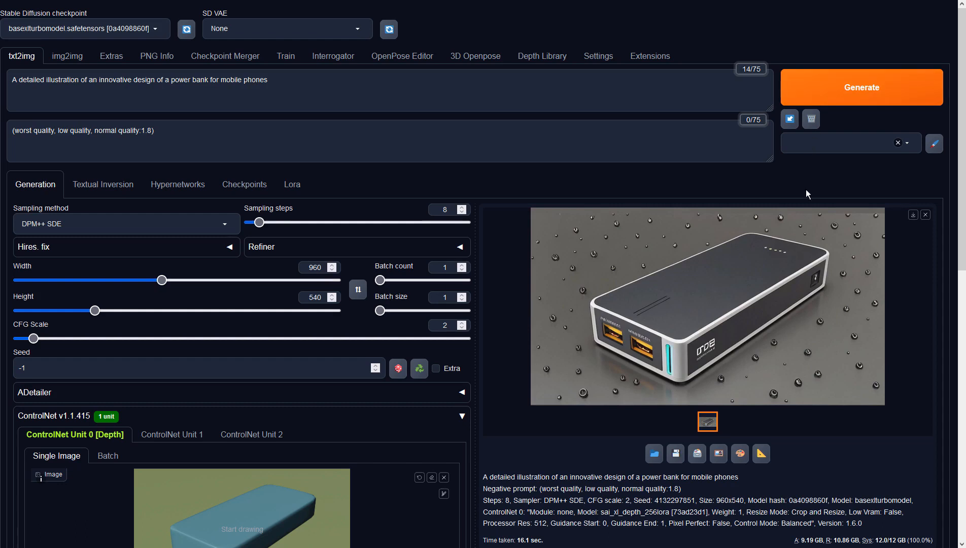
Step: Examine the generated power bank image from txt2img at full size
left_click(717, 453)
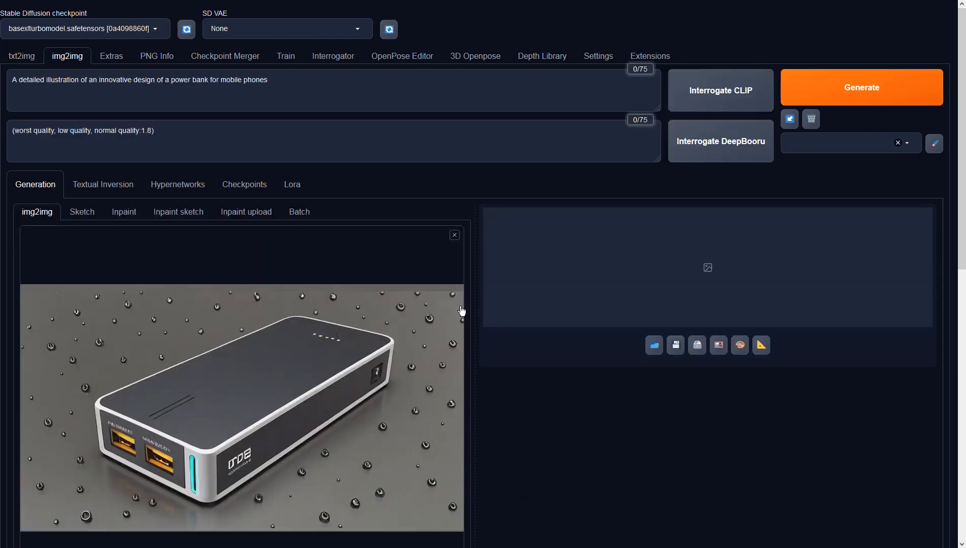
left_click(11, 56)
left_click(641, 270)
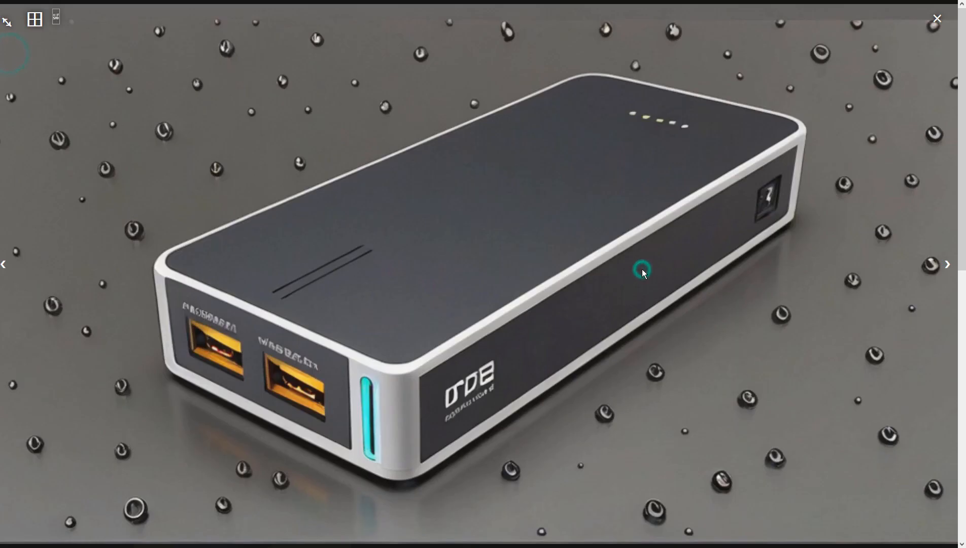
left_click(785, 334)
Step: Send the generated image to img2img and configure its sampling with the DPM++ SDE method and CFG scale 2
left_click(721, 450)
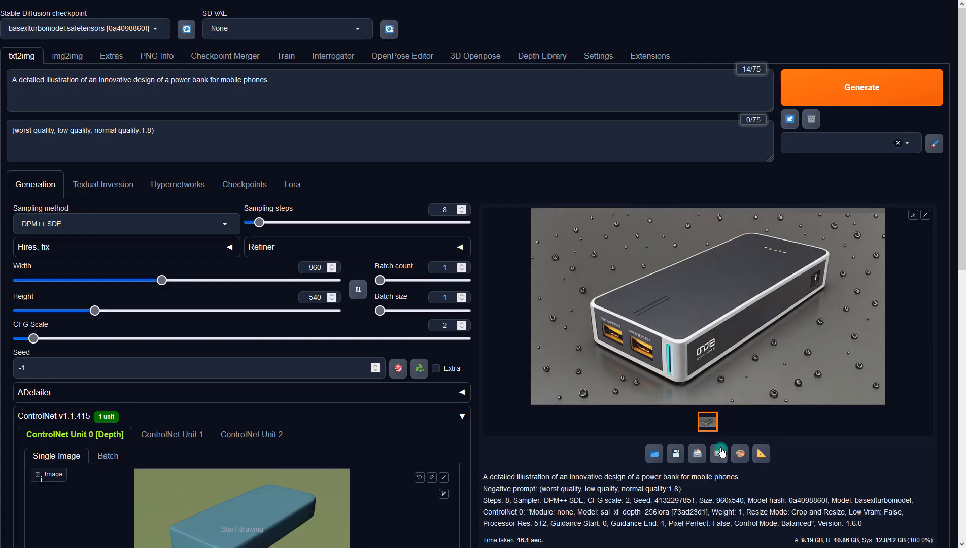
scroll(409, 367, "down", 6)
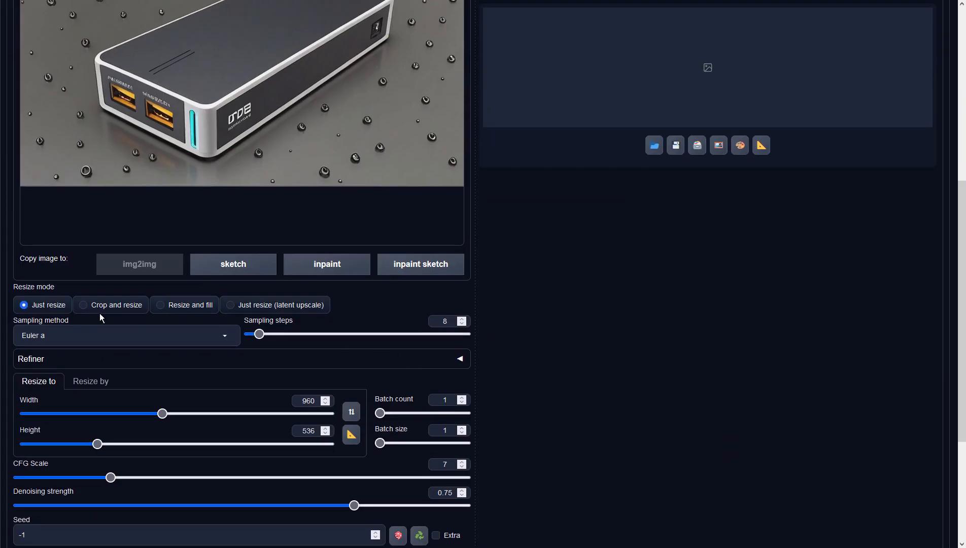
left_click(129, 335)
left_click(57, 138)
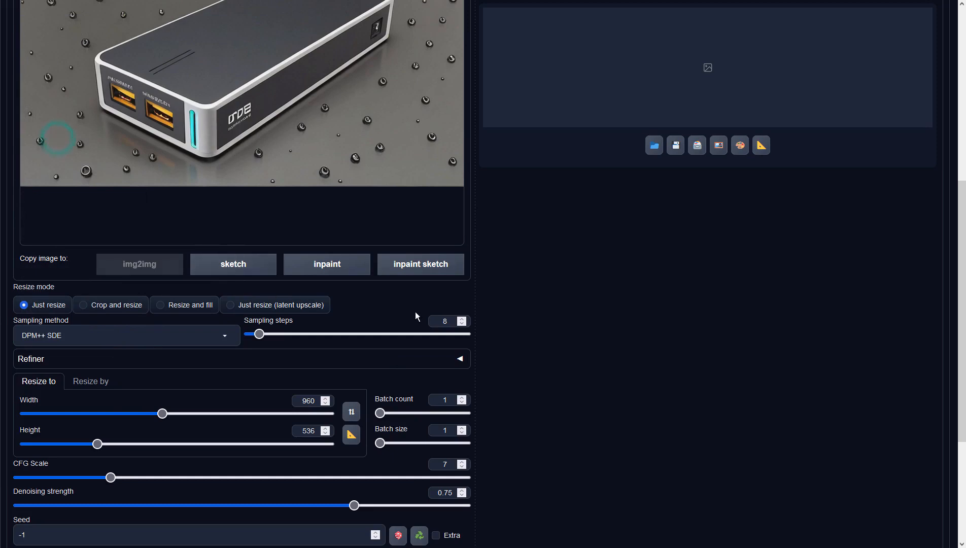
double_click(453, 466)
type("2")
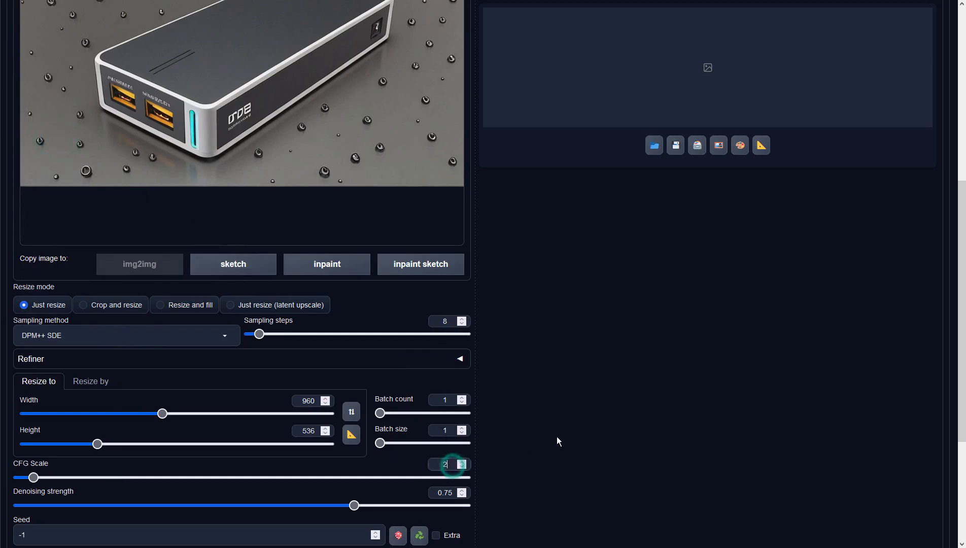
Step: Generate an img2img variation of the power bank with the current prompt and inspect the result at full size
left_click(573, 433)
scroll(627, 428, "up", 7)
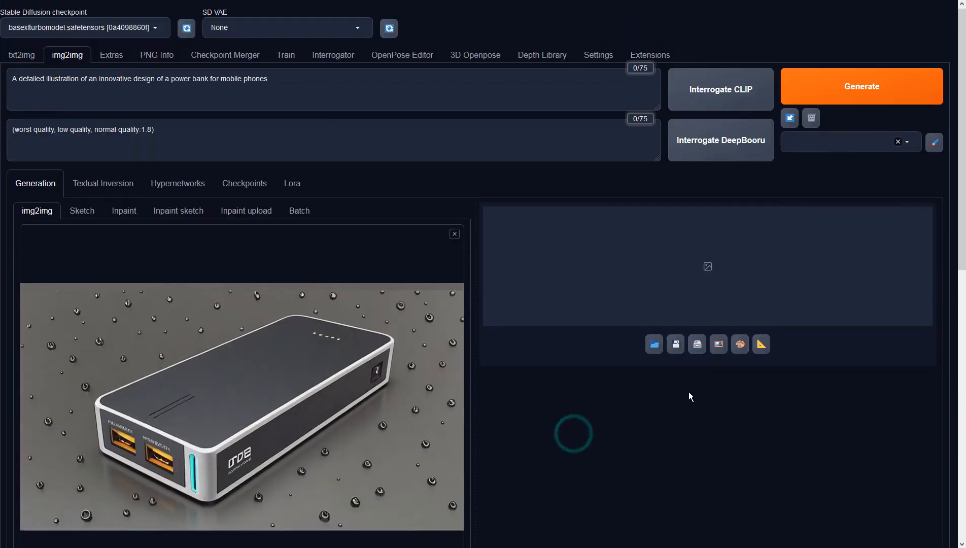
left_click(840, 99)
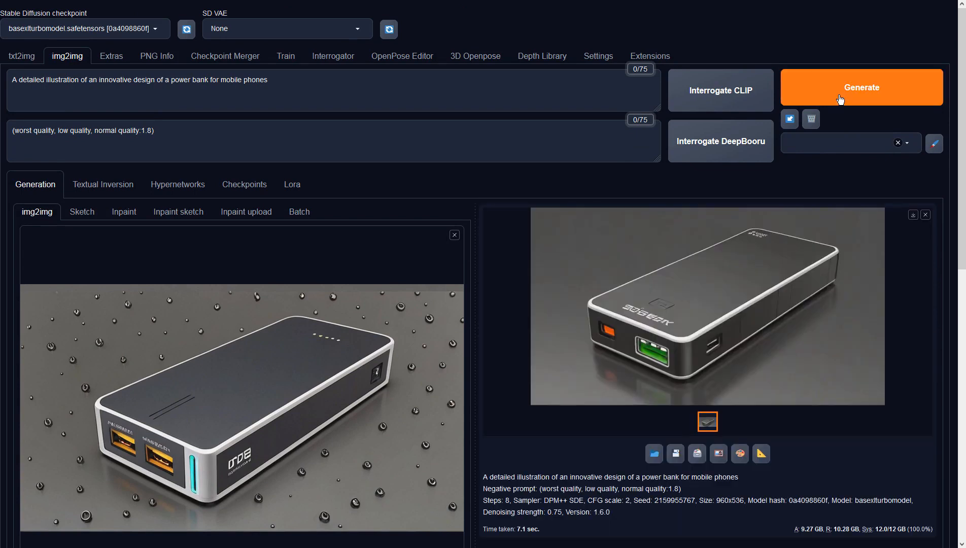
left_click(807, 242)
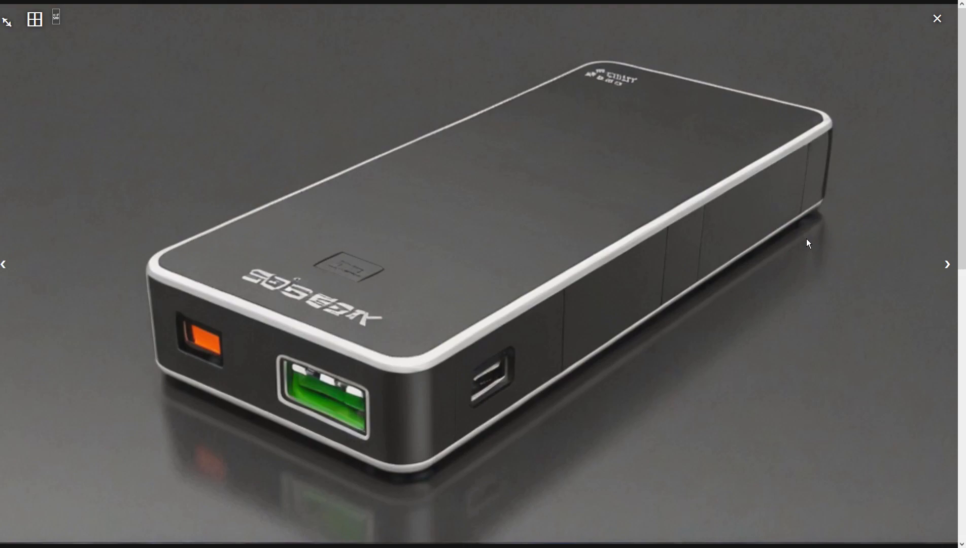
left_click(808, 241)
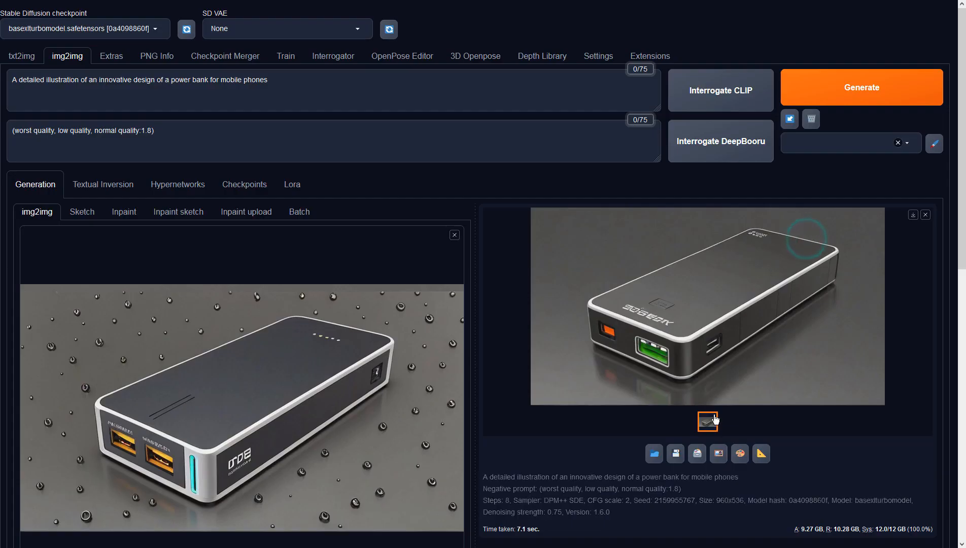
Step: Use the result as the new img2img source, append ", professional colors" to the prompt, and generate and inspect the image
left_click(719, 453)
left_click(299, 88)
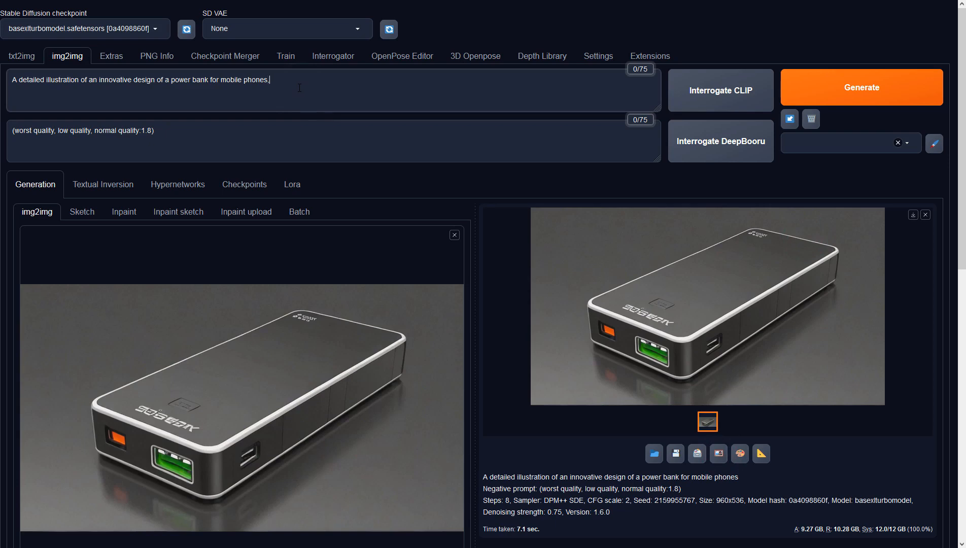
type(", professional colors")
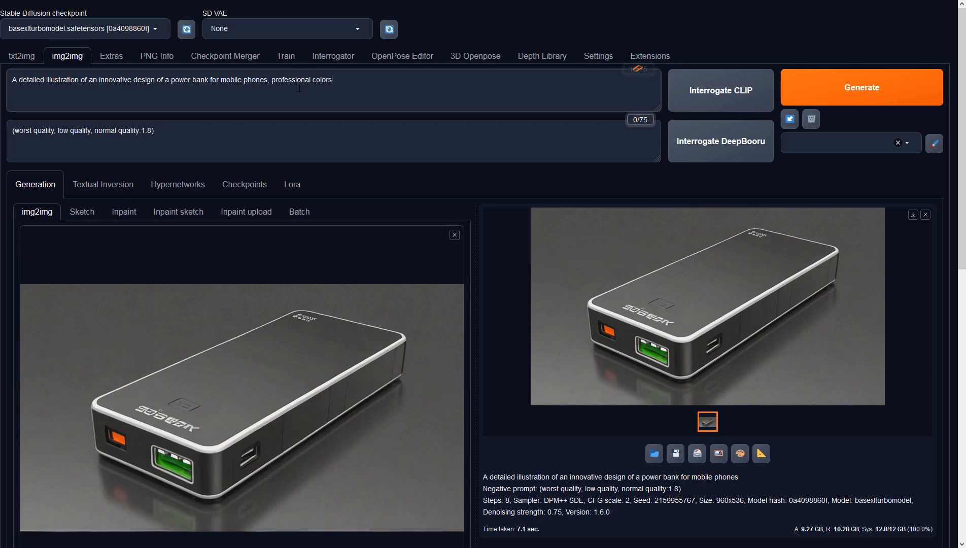
left_click(821, 86)
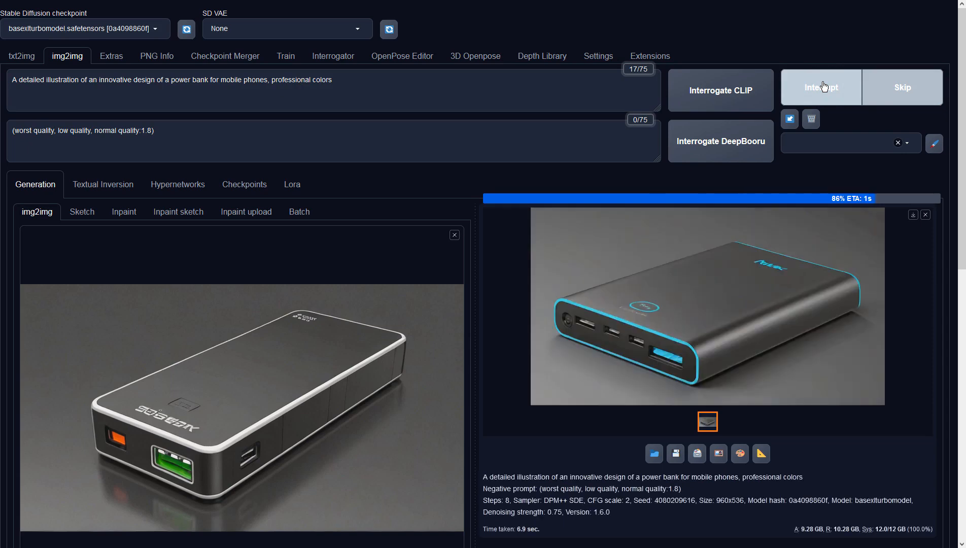
left_click(776, 276)
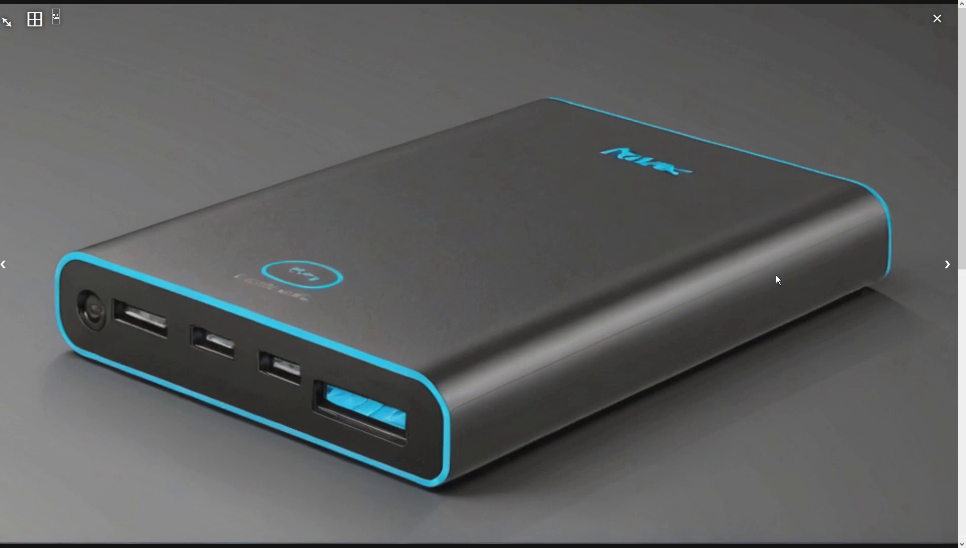
left_click(776, 274)
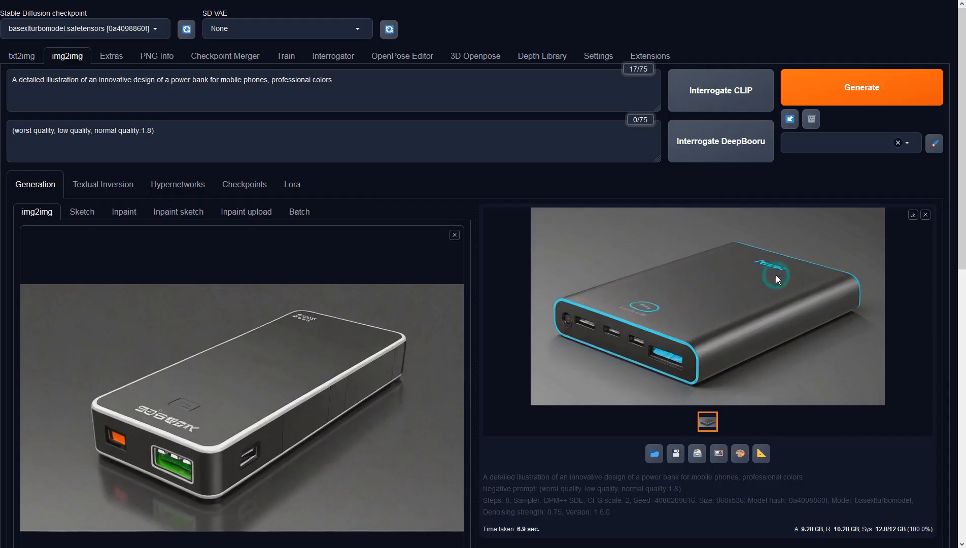
Step: Feed the blue-edged power bank image back into img2img, generate another variation with the same prompt, and view it enlarged
left_click(717, 455)
left_click(851, 96)
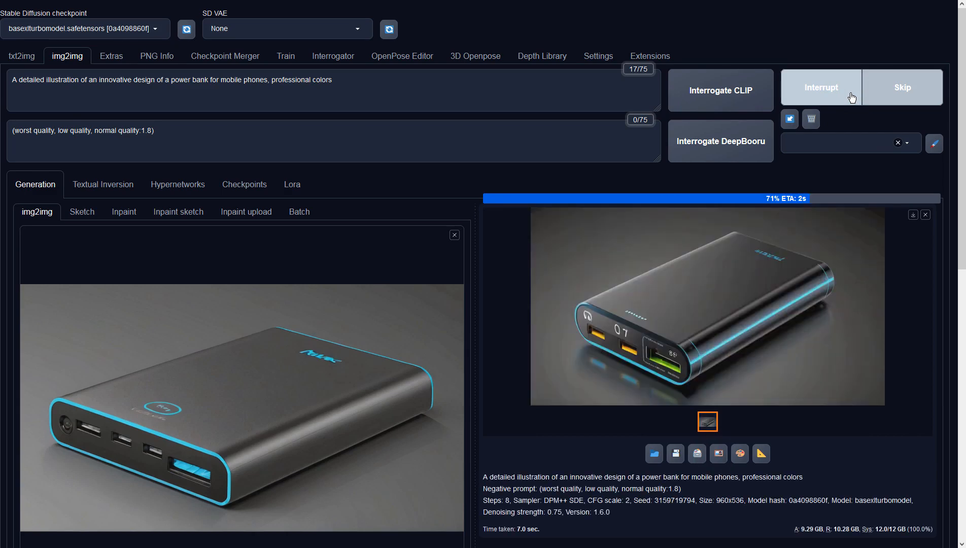
left_click(812, 245)
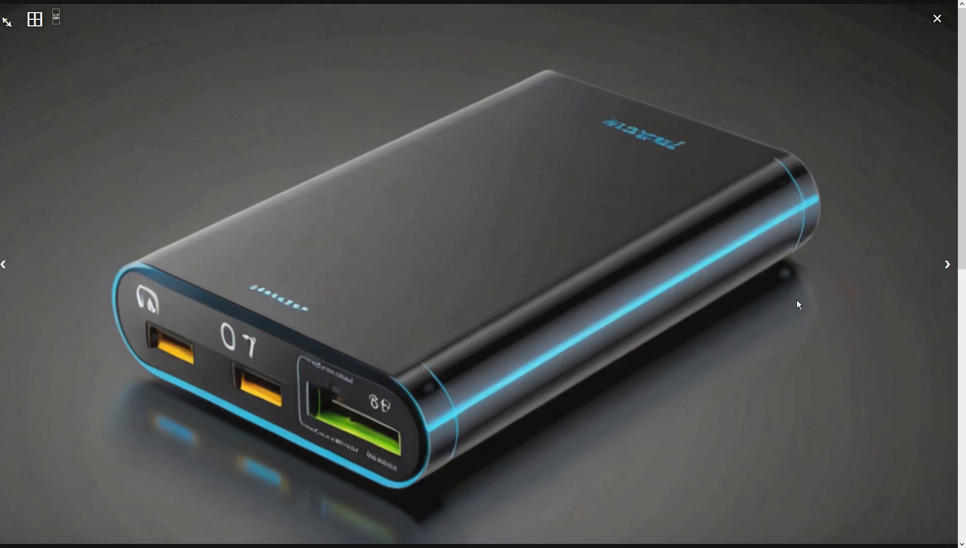
left_click(796, 300)
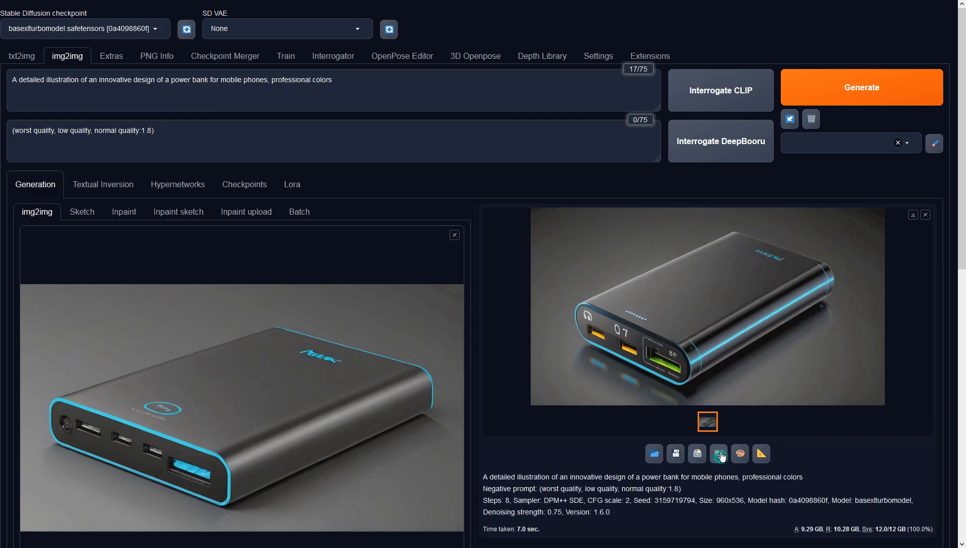
Step: With the latest result as the img2img source, append ", innovative features, visible LED indicators" to the prompt and generate the image
left_click(384, 93)
type(", innovati")
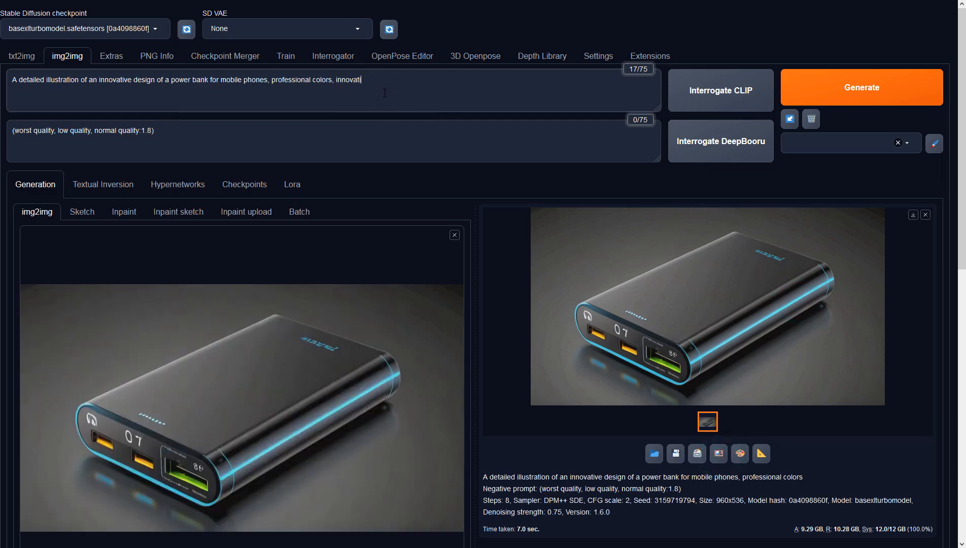
type("ve features, visible LED indicators")
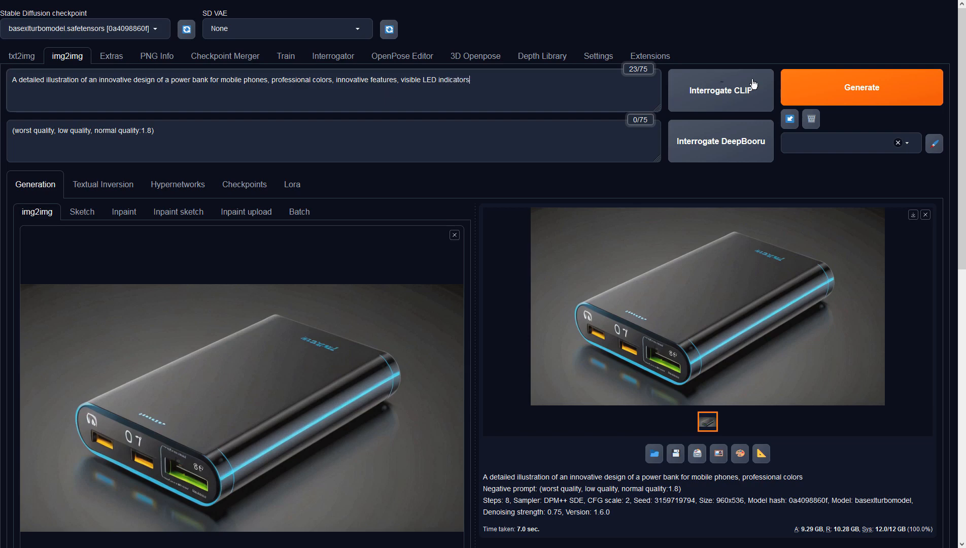
left_click(836, 82)
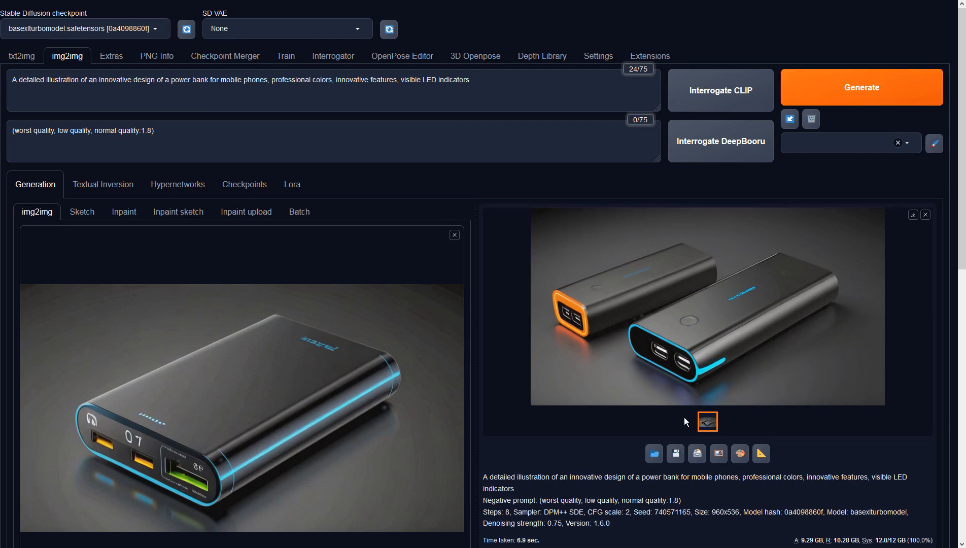
Step: Use the image with two power banks as the img2img source, generate three variations, and inspect the last one at full size
left_click(717, 454)
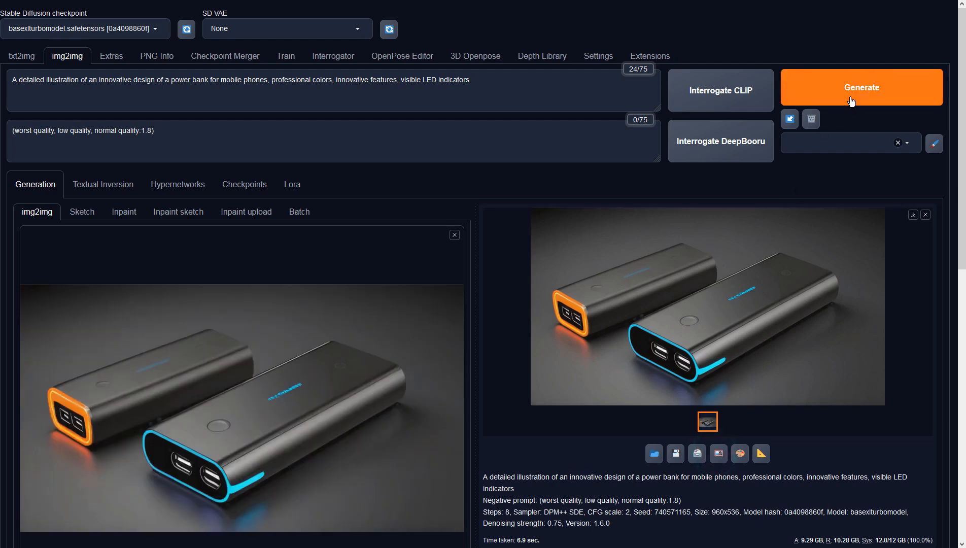
left_click(850, 99)
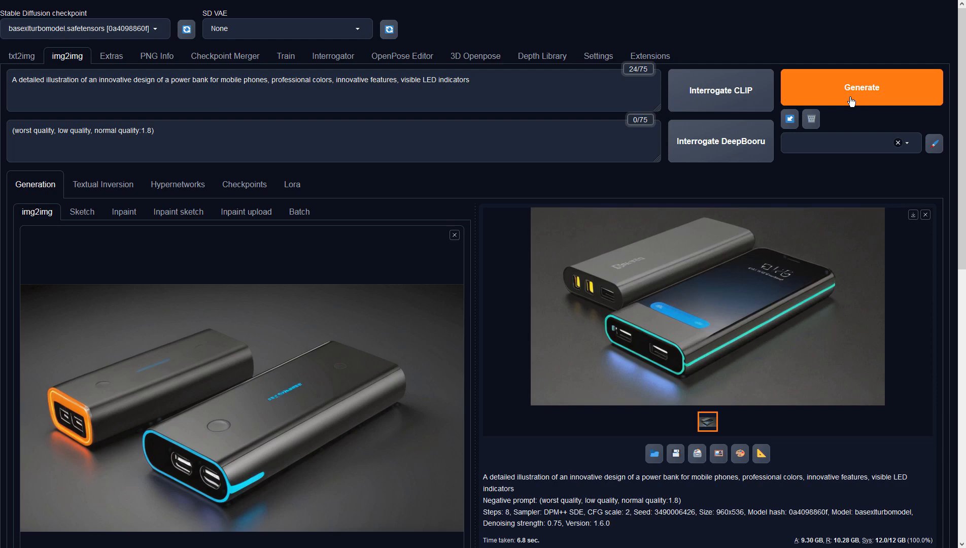
left_click(851, 102)
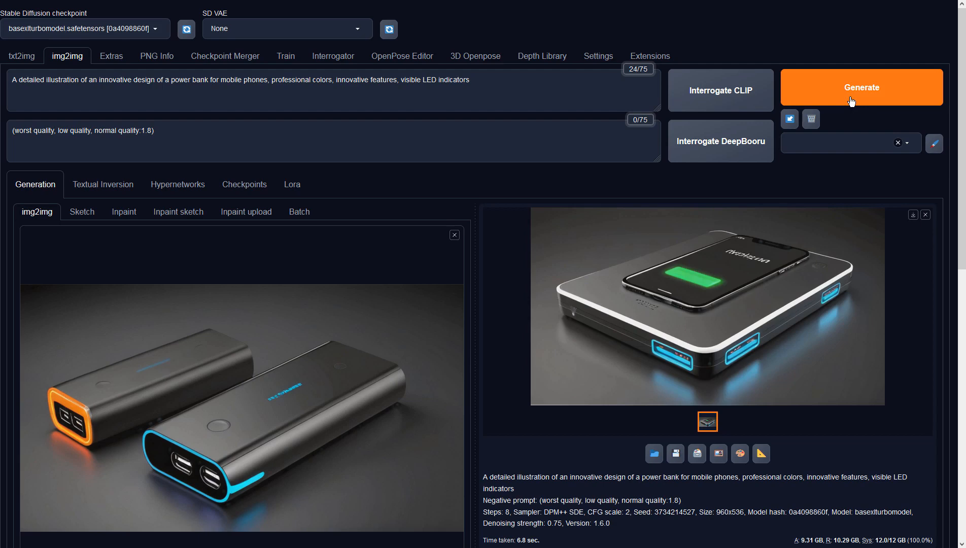
left_click(851, 102)
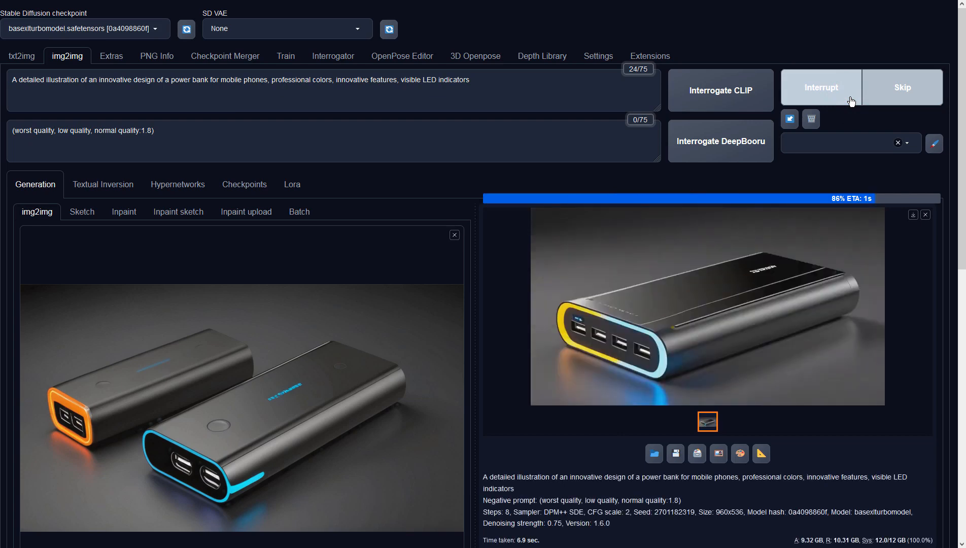
left_click(766, 280)
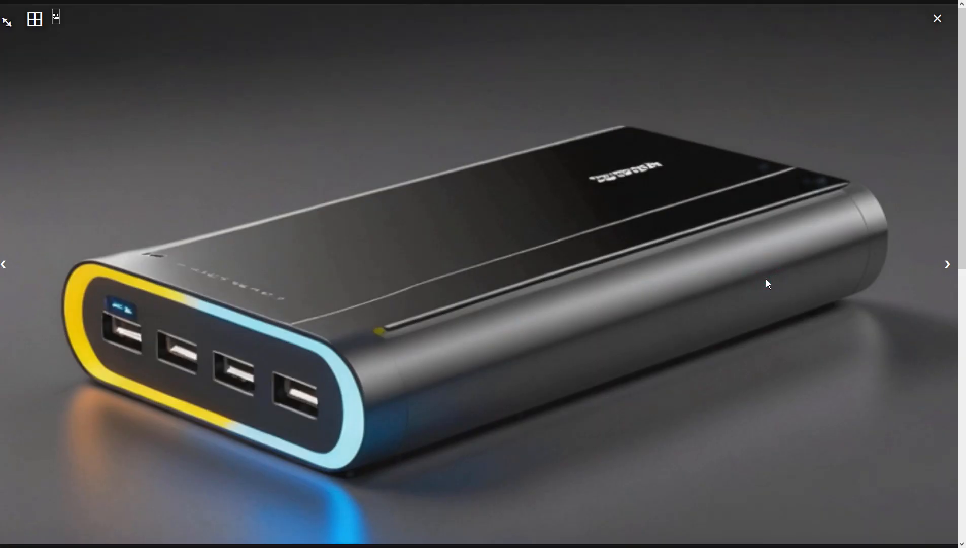
left_click(765, 279)
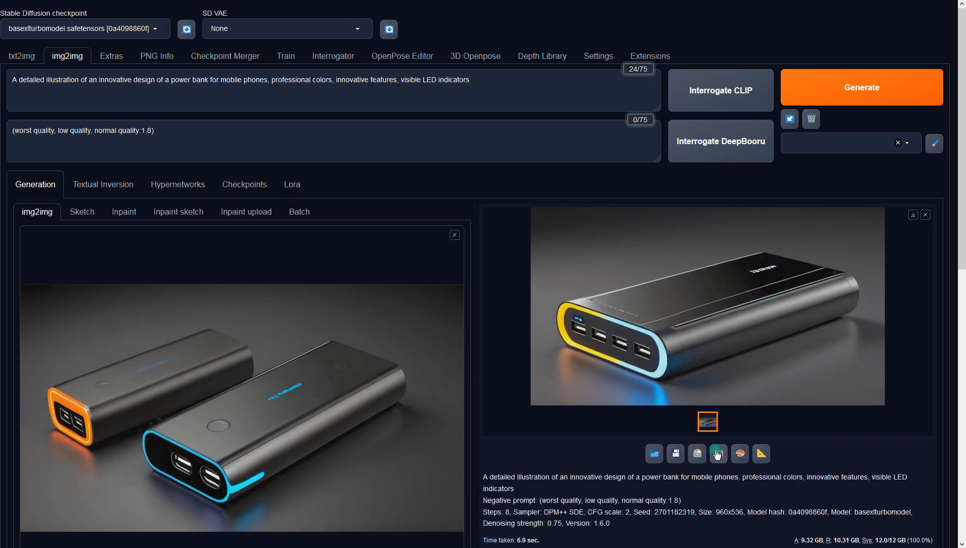
Step: Send the power bank image with the yellow and blue rim back to img2img and generate a further variation for full-size viewing
left_click(716, 450)
left_click(835, 89)
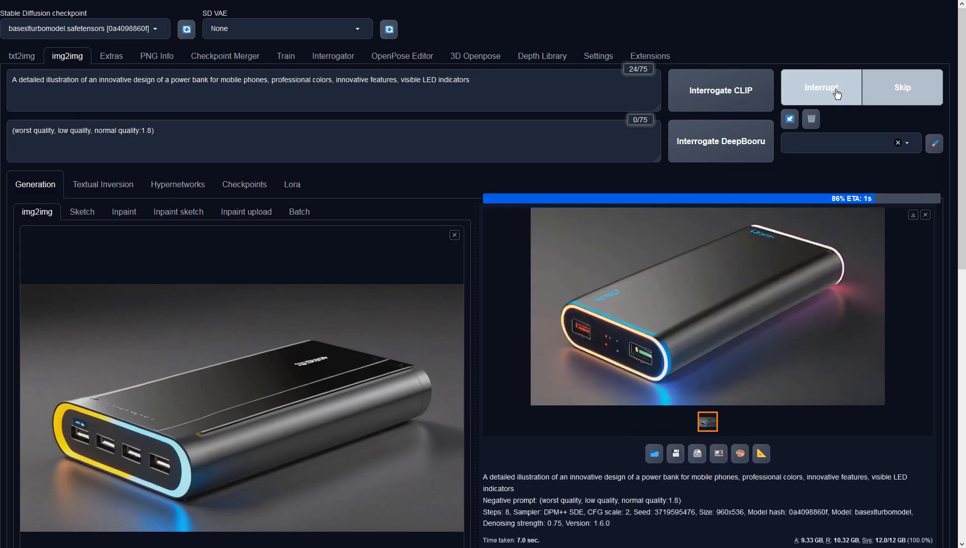
left_click(818, 235)
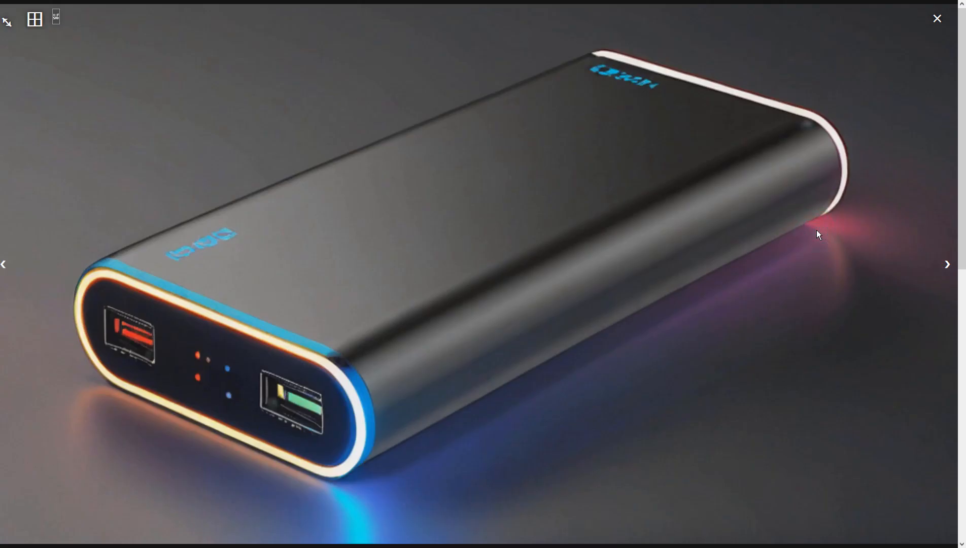